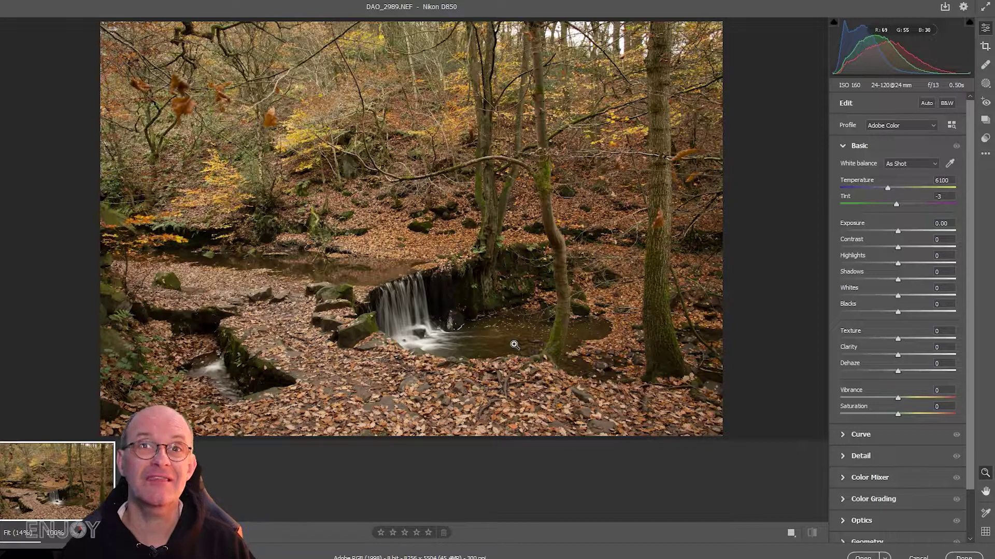
# Crop a thin strip off the top edge of the waterfall photo and commit the crop.
pyautogui.click(986, 48)
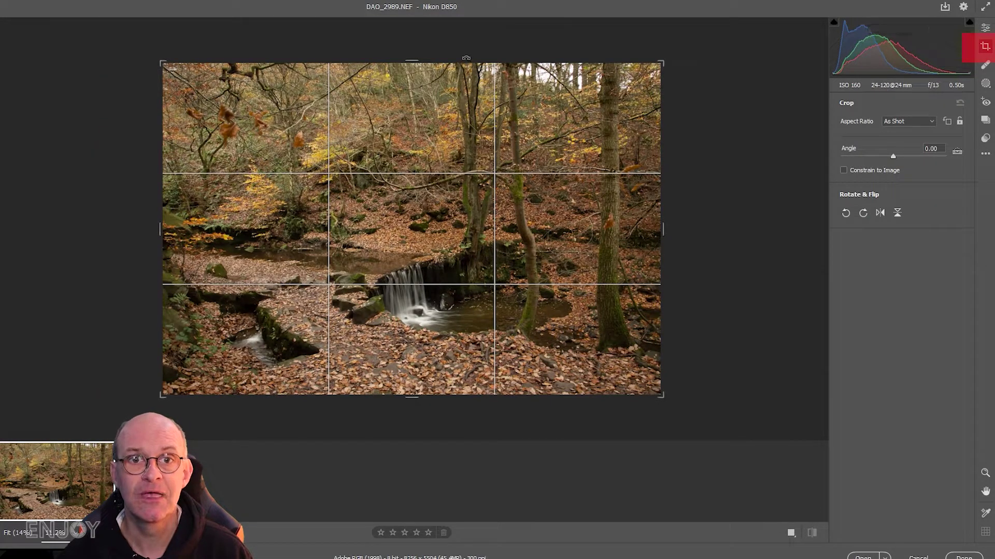
pyautogui.moveTo(417, 62); pyautogui.dragTo(418, 83)
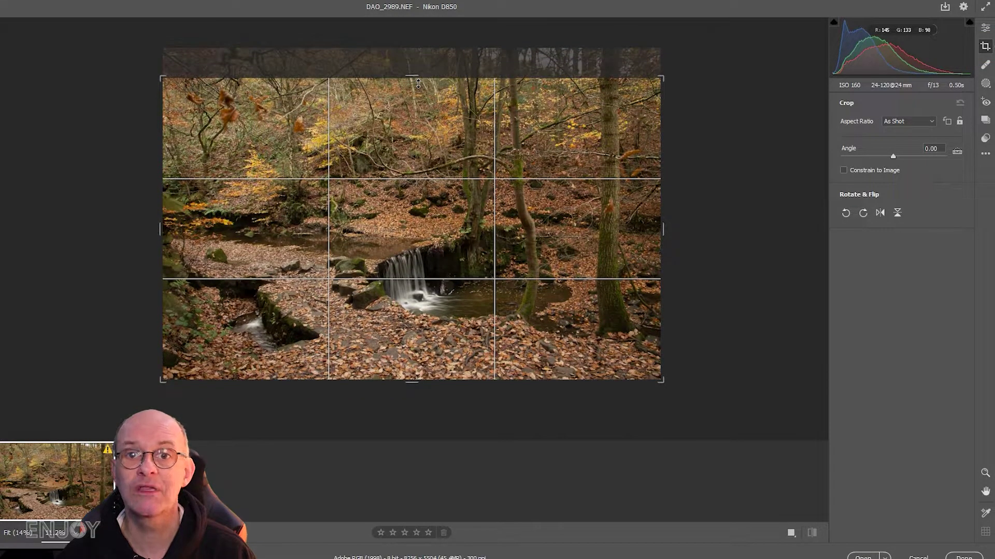
pyautogui.press('Return')
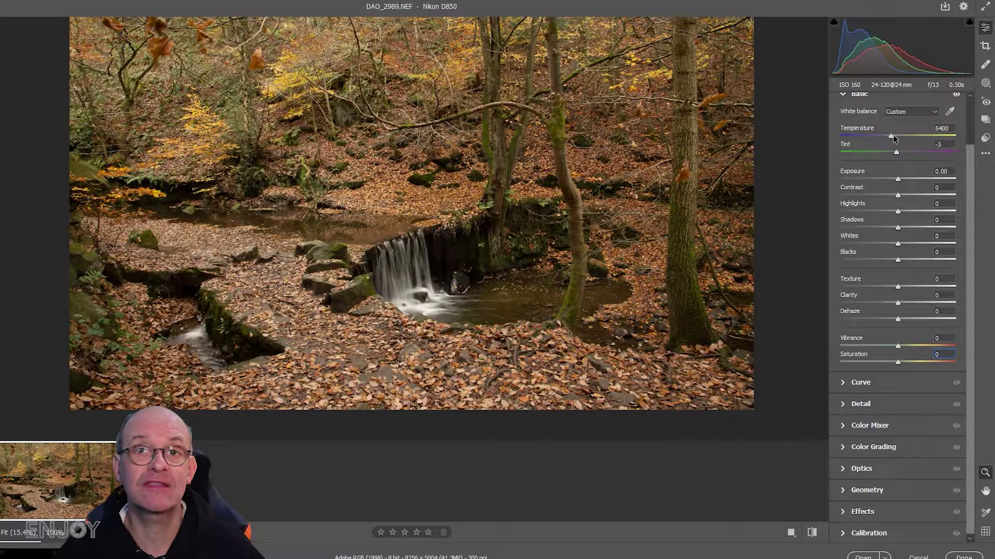
# Warm the colour temperature to 8200 and darken the shadows to -14.
pyautogui.moveTo(893, 136); pyautogui.dragTo(891, 136)
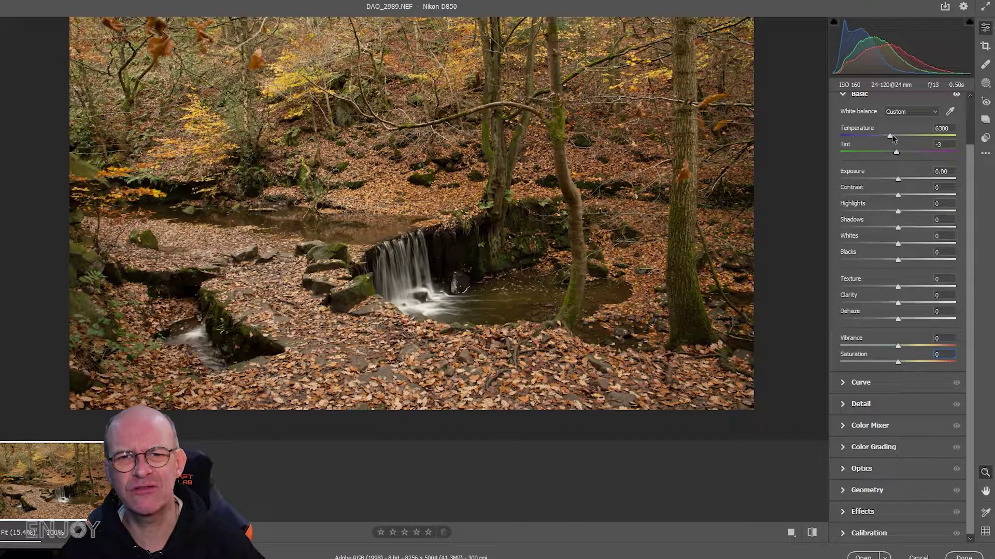
pyautogui.moveTo(892, 135); pyautogui.dragTo(912, 137)
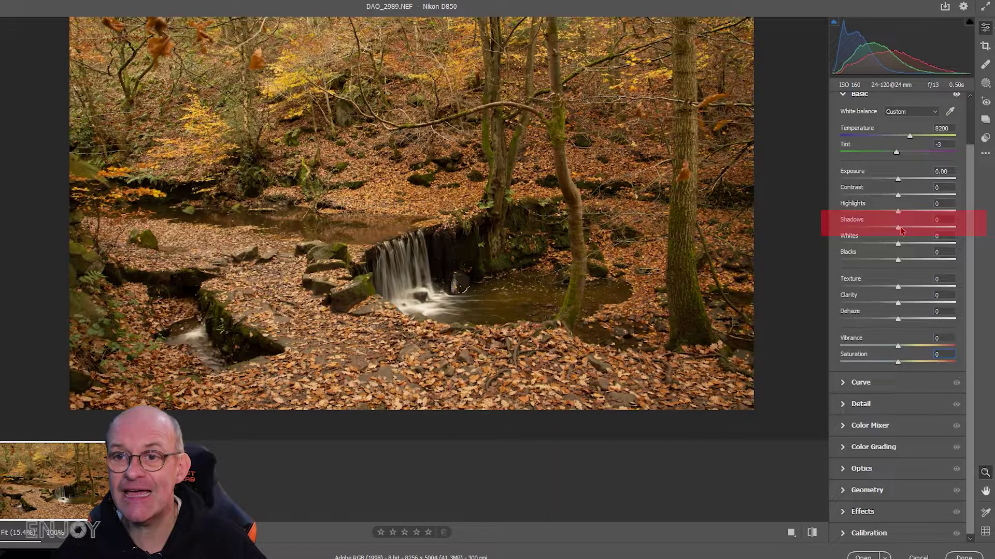
pyautogui.moveTo(901, 231); pyautogui.dragTo(892, 232)
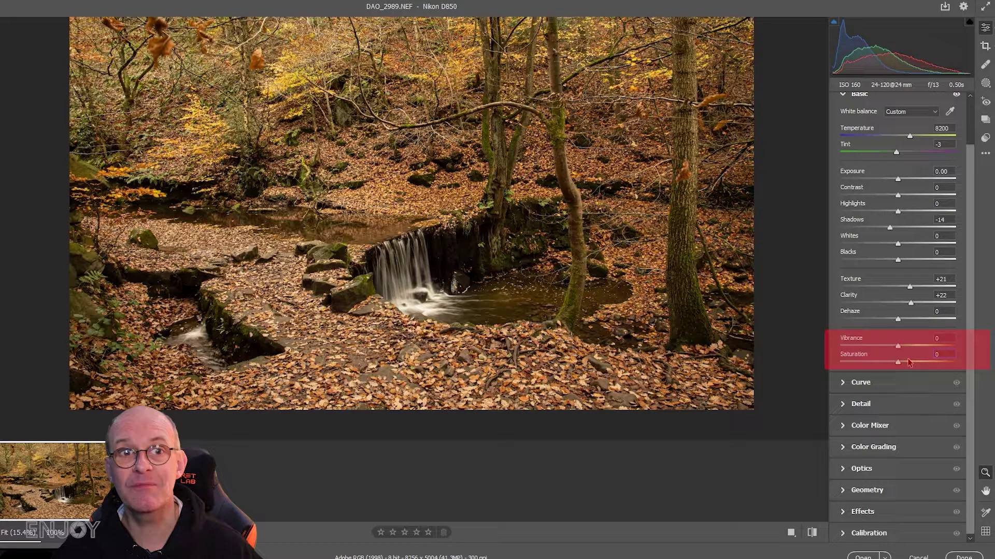
# Raise vibrance and saturation to about +21 each.
pyautogui.moveTo(898, 346); pyautogui.dragTo(911, 351)
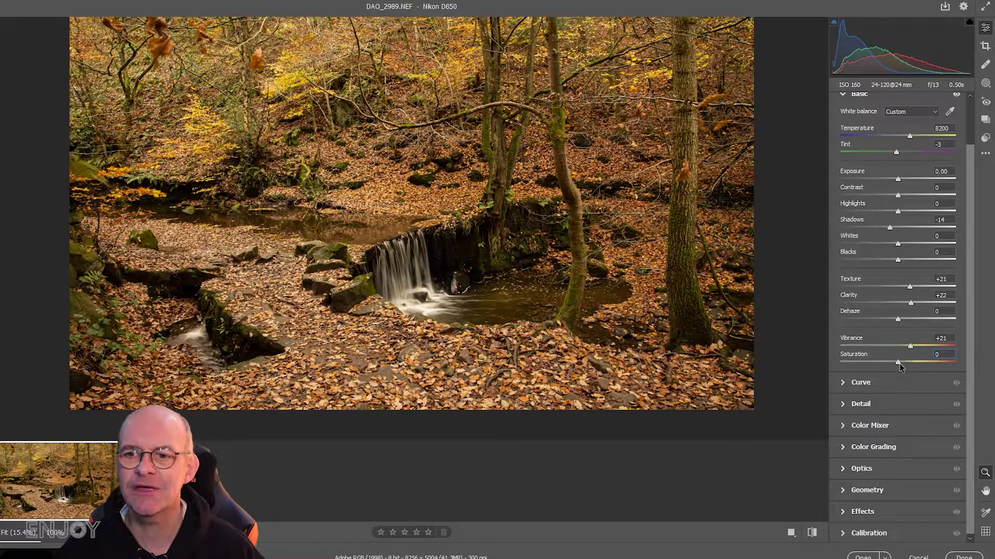
pyautogui.moveTo(899, 364); pyautogui.dragTo(983, 369)
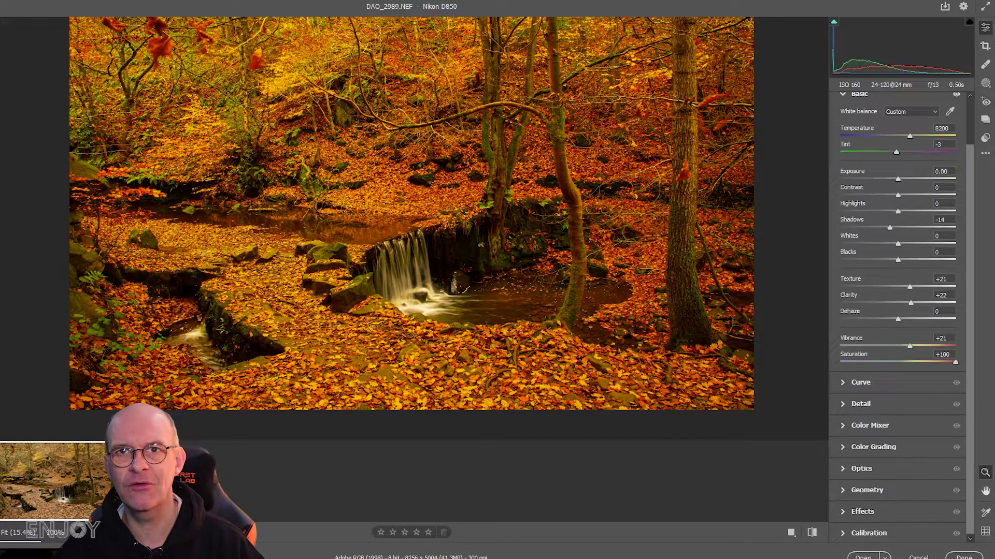
pyautogui.moveTo(959, 369); pyautogui.dragTo(906, 367)
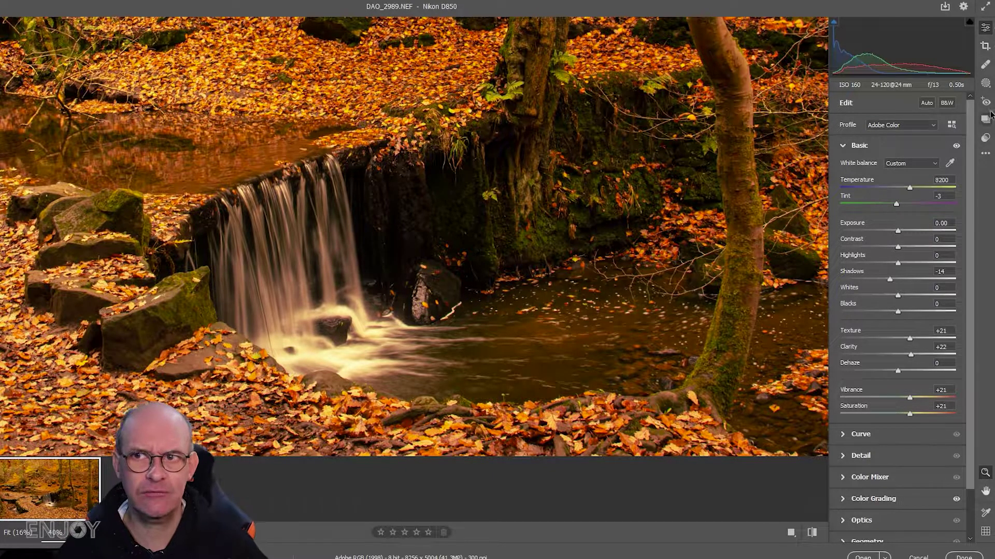
# Paint a brush mask over the dark mossy wall and give it exposure +1.15 and shadows +62.
pyautogui.click(986, 85)
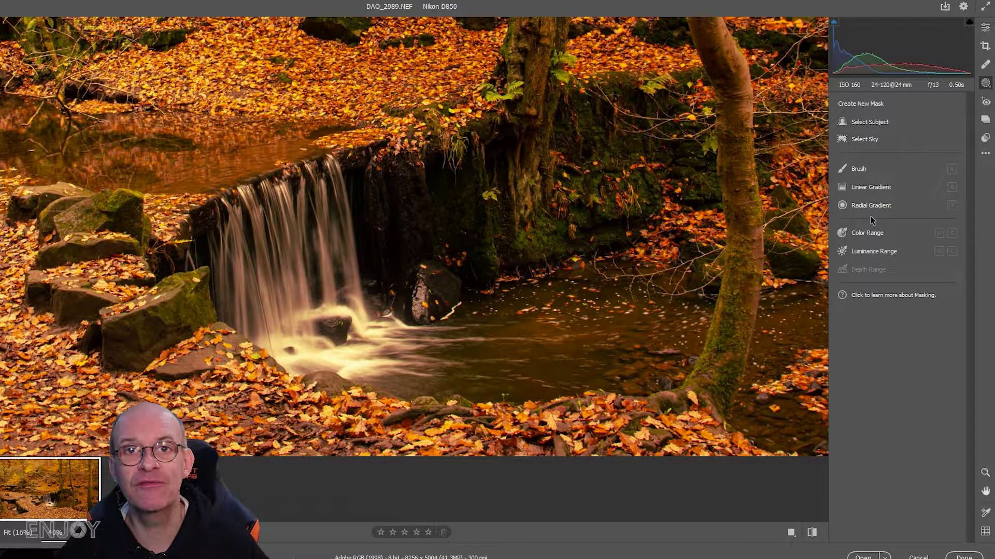
pyautogui.click(865, 170)
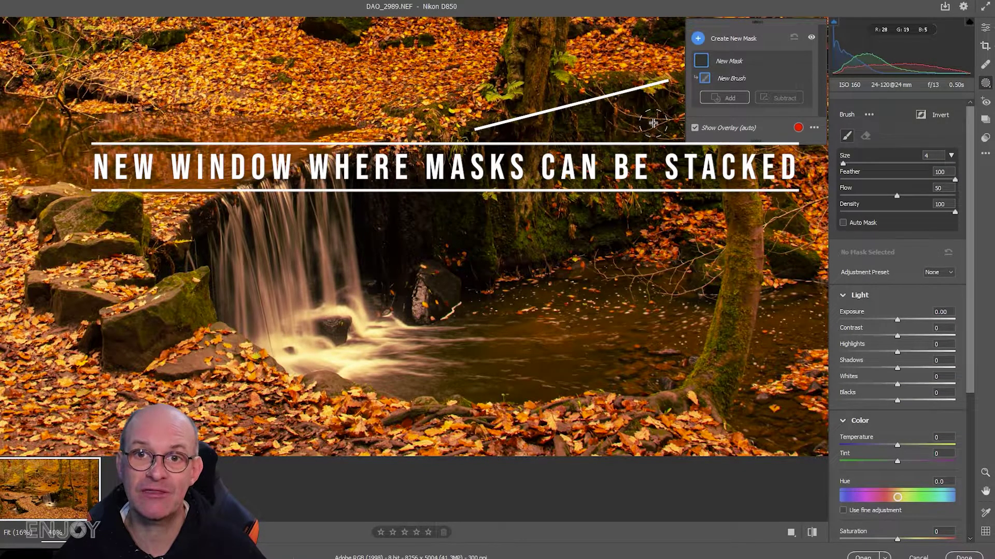
pyautogui.moveTo(653, 123)
pyautogui.mouseDown()
pyautogui.moveTo(540, 151)
pyautogui.moveTo(525, 167)
pyautogui.moveTo(567, 207)
pyautogui.moveTo(553, 188)
pyautogui.moveTo(505, 200)
pyautogui.moveTo(546, 182)
pyautogui.moveTo(436, 222)
pyautogui.moveTo(387, 200)
pyautogui.moveTo(411, 244)
pyautogui.moveTo(394, 199)
pyautogui.moveTo(385, 246)
pyautogui.moveTo(425, 305)
pyautogui.moveTo(643, 222)
pyautogui.moveTo(672, 189)
pyautogui.moveTo(704, 198)
pyautogui.moveTo(643, 157)
pyautogui.moveTo(635, 202)
pyautogui.moveTo(612, 211)
pyautogui.moveTo(611, 178)
pyautogui.moveTo(594, 171)
pyautogui.moveTo(563, 222)
pyautogui.moveTo(475, 224)
pyautogui.moveTo(481, 274)
pyautogui.moveTo(456, 277)
pyautogui.moveTo(441, 252)
pyautogui.moveTo(411, 260)
pyautogui.moveTo(429, 248)
pyautogui.moveTo(437, 213)
pyautogui.moveTo(453, 215)
pyautogui.moveTo(455, 265)
pyautogui.moveTo(477, 281)
pyautogui.moveTo(583, 199)
pyautogui.moveTo(621, 225)
pyautogui.moveTo(580, 229)
pyautogui.moveTo(667, 203)
pyautogui.moveTo(666, 180)
pyautogui.moveTo(591, 202)
pyautogui.moveTo(646, 151)
pyautogui.moveTo(538, 188)
pyautogui.moveTo(540, 158)
pyautogui.moveTo(471, 183)
pyautogui.moveTo(558, 197)
pyautogui.moveTo(473, 224)
pyautogui.moveTo(423, 195)
pyautogui.moveTo(431, 249)
pyautogui.moveTo(415, 209)
pyautogui.moveTo(387, 193)
pyautogui.moveTo(414, 296)
pyautogui.moveTo(413, 274)
pyautogui.moveTo(480, 259)
pyautogui.mouseUp()
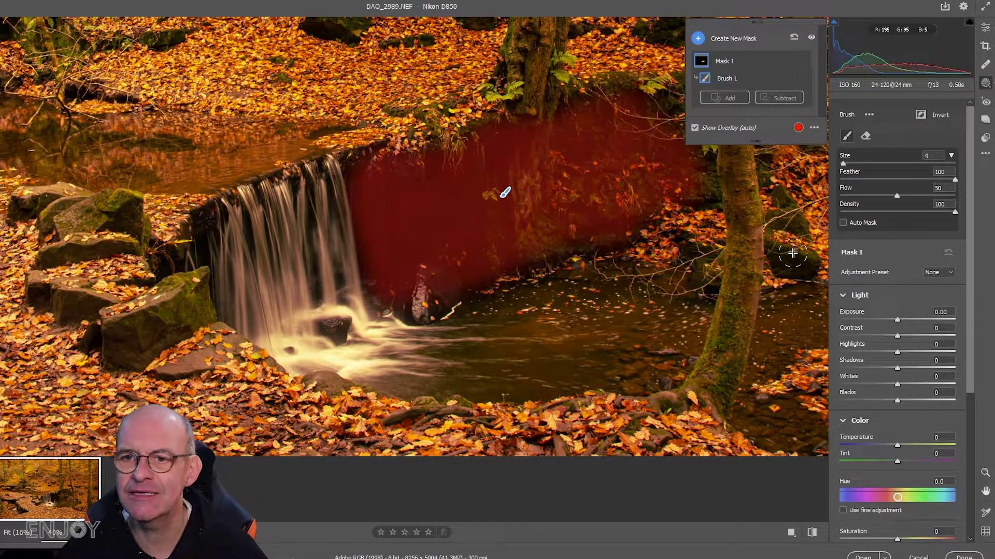
pyautogui.moveTo(898, 320); pyautogui.dragTo(916, 327)
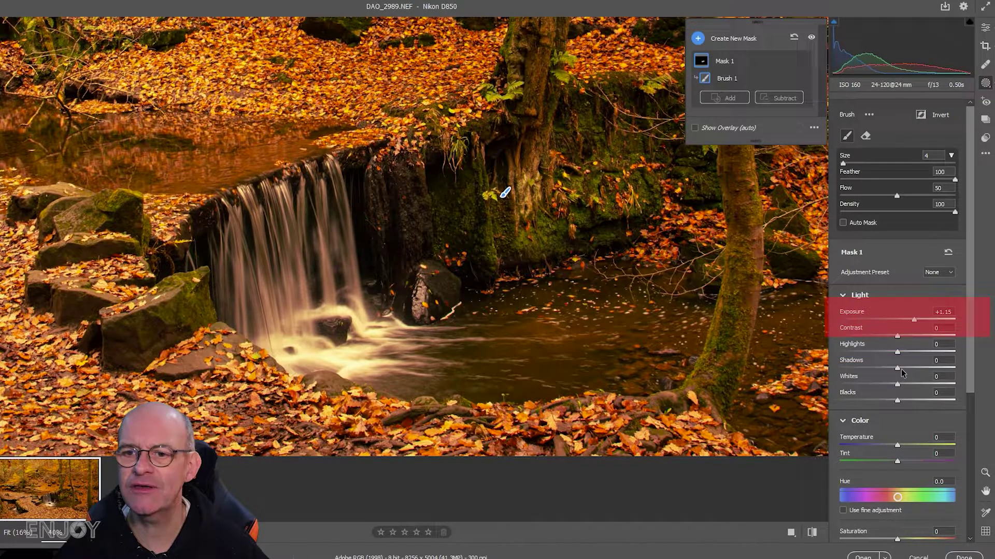
pyautogui.moveTo(901, 371); pyautogui.dragTo(933, 369)
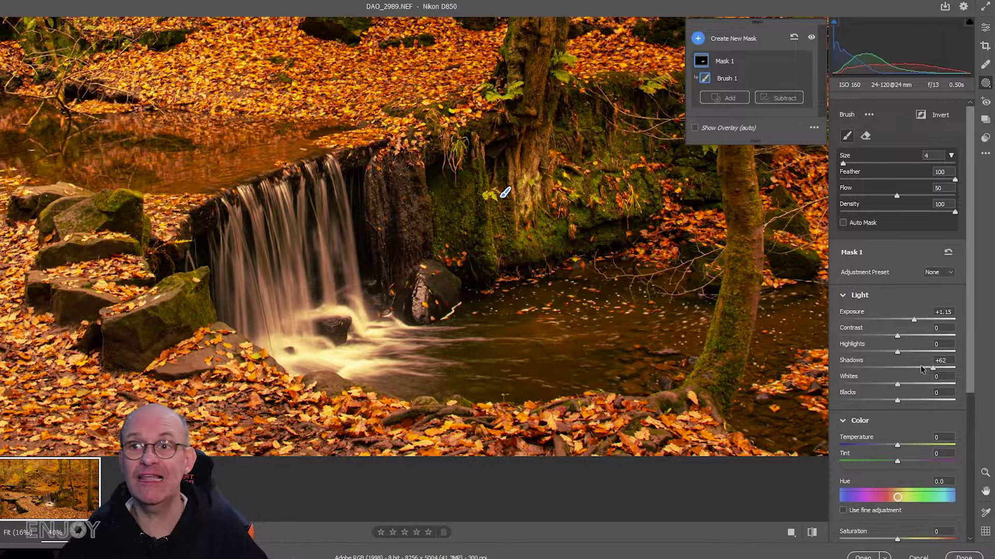
# Return to the main Edit adjustments and zoom out to show the whole photo centred.
pyautogui.click(985, 27)
pyautogui.scroll(-2, 708, 161)
pyautogui.scroll(-2, 708, 160)
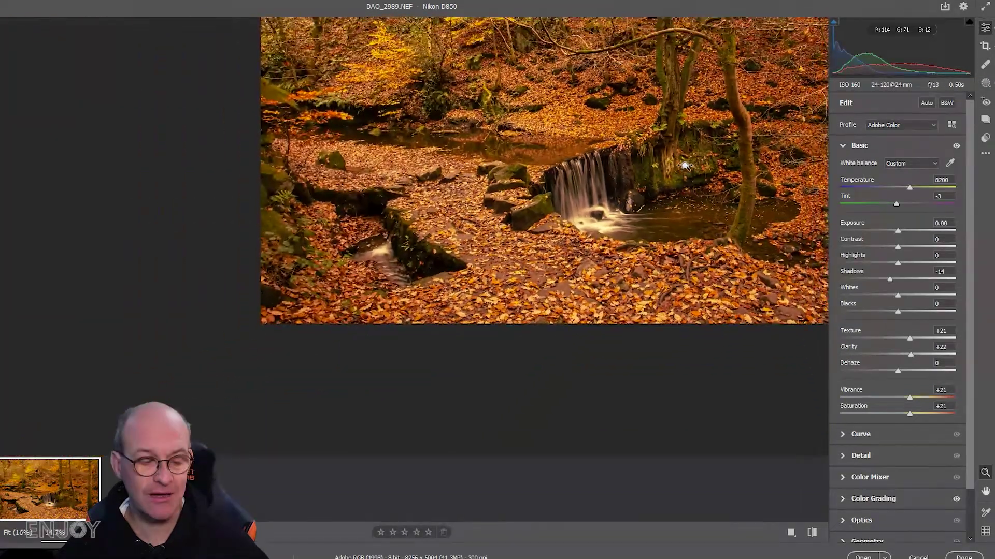
pyautogui.moveTo(684, 165); pyautogui.dragTo(492, 239)
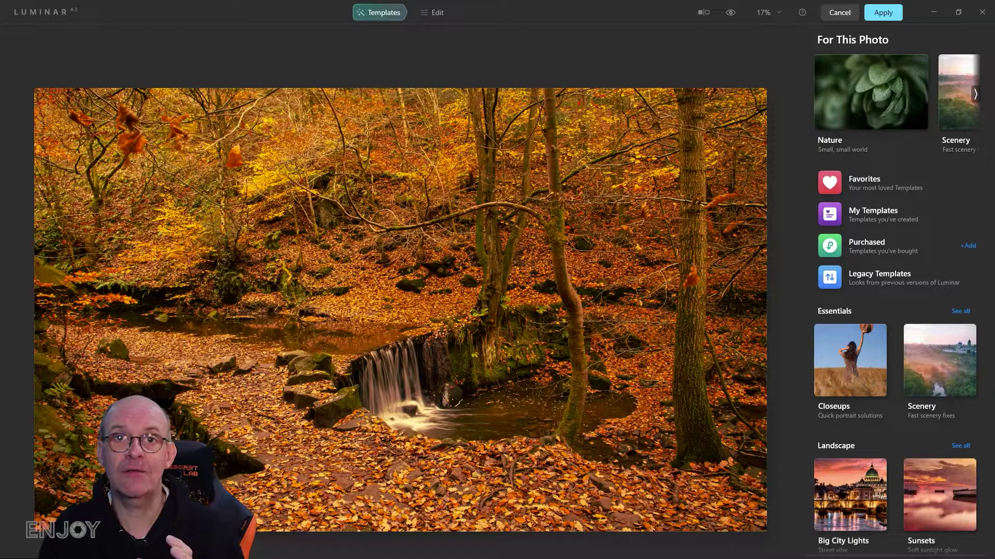
# In the Edit tools, set Enhance AI's Accent slider to 35.
pyautogui.click(441, 18)
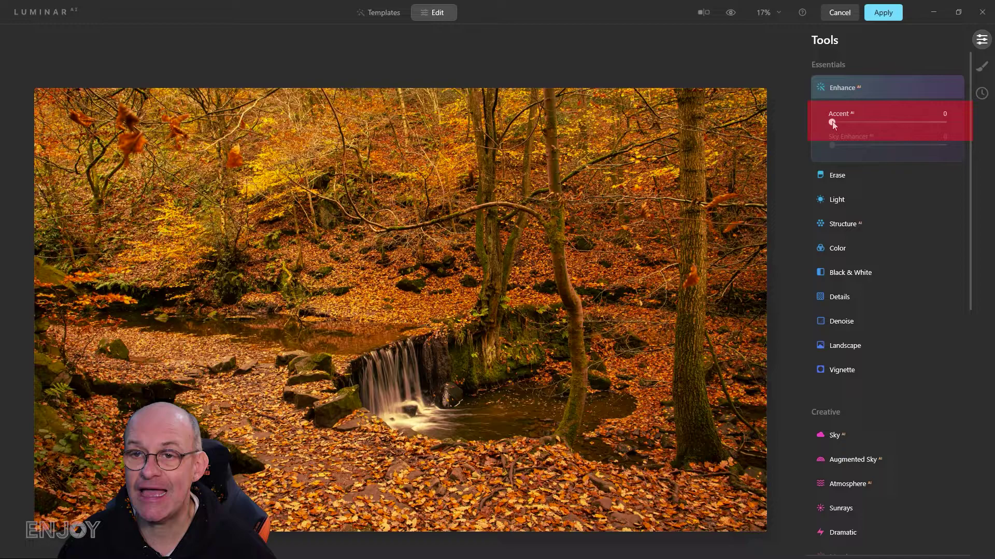
pyautogui.moveTo(832, 122); pyautogui.dragTo(858, 122)
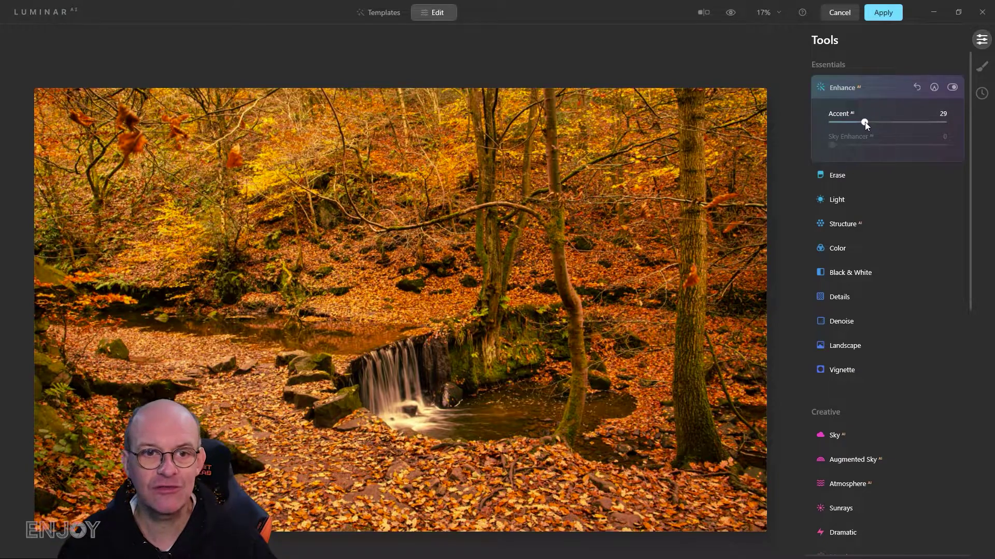
pyautogui.moveTo(862, 123); pyautogui.dragTo(865, 122)
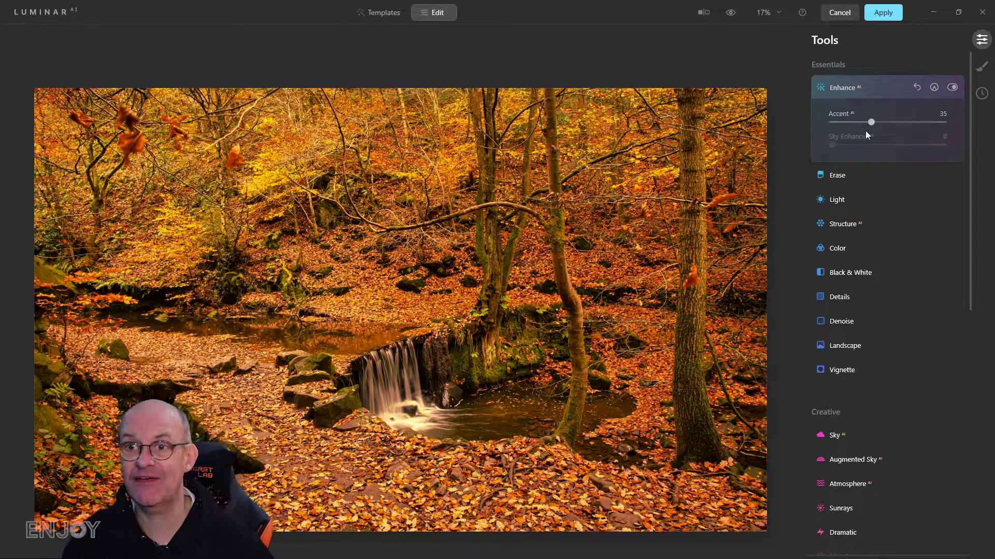
# Expand the Landscape tool and set Golden Hour to 21.
pyautogui.click(867, 297)
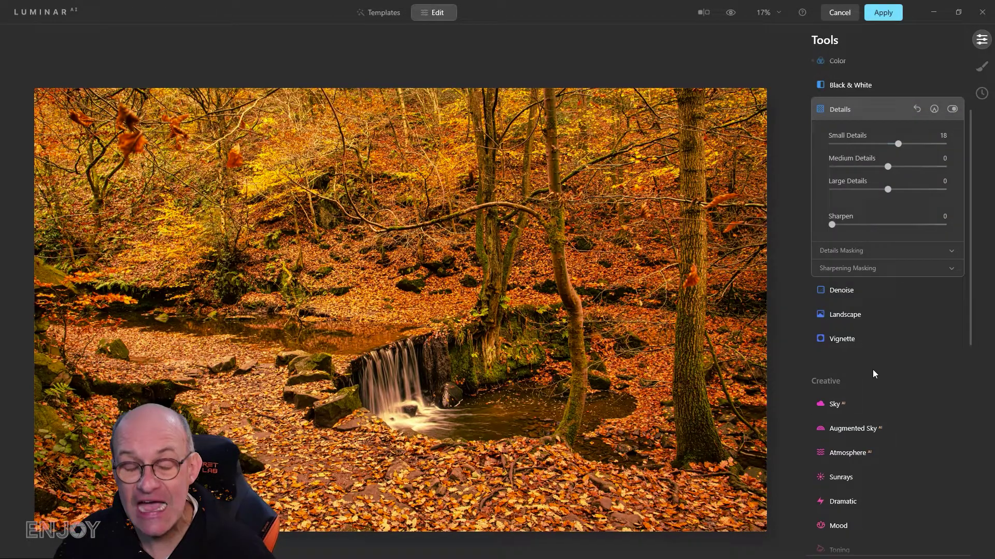
pyautogui.click(851, 314)
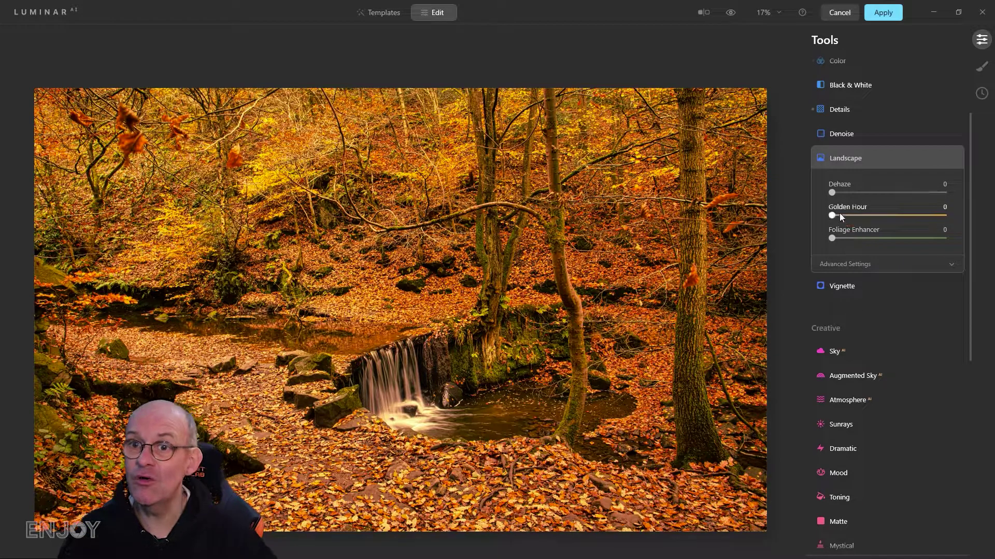
pyautogui.moveTo(834, 216); pyautogui.dragTo(856, 217)
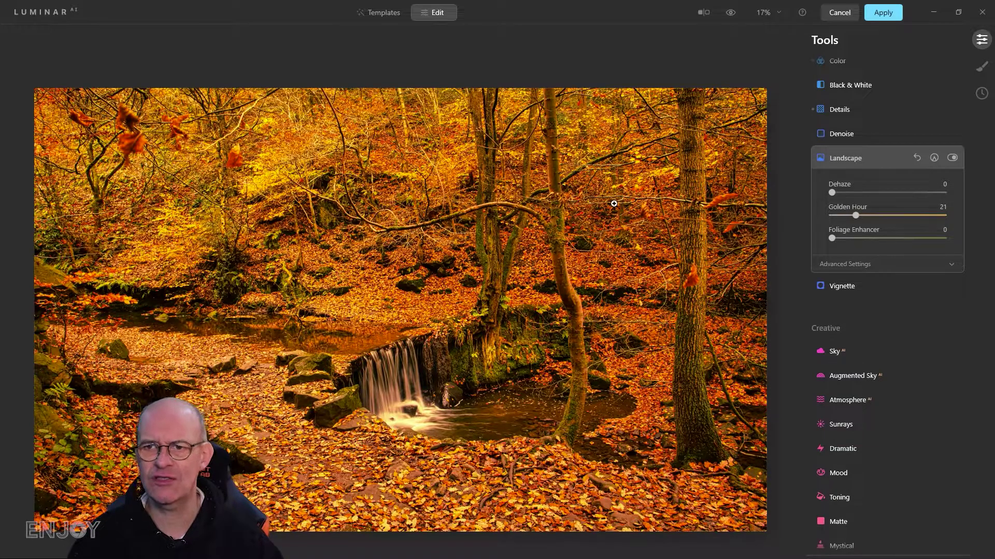
# Add a paint mask to Landscape, brushing the scene, the stream and path, and the right side.
pyautogui.click(936, 157)
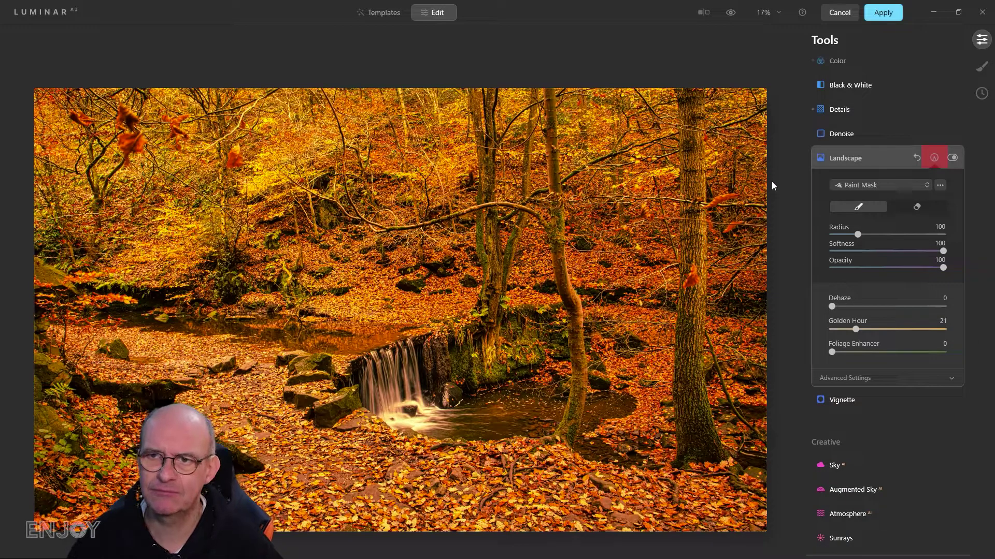
pyautogui.moveTo(448, 221)
pyautogui.mouseDown()
pyautogui.moveTo(458, 272)
pyautogui.moveTo(414, 299)
pyautogui.moveTo(204, 256)
pyautogui.moveTo(158, 262)
pyautogui.moveTo(342, 307)
pyautogui.moveTo(450, 311)
pyautogui.moveTo(403, 139)
pyautogui.moveTo(395, 224)
pyautogui.moveTo(351, 187)
pyautogui.moveTo(301, 215)
pyautogui.moveTo(226, 170)
pyautogui.moveTo(220, 138)
pyautogui.moveTo(136, 130)
pyautogui.moveTo(99, 113)
pyautogui.moveTo(118, 221)
pyautogui.moveTo(134, 144)
pyautogui.moveTo(172, 250)
pyautogui.moveTo(295, 227)
pyautogui.moveTo(419, 266)
pyautogui.moveTo(457, 298)
pyautogui.moveTo(461, 122)
pyautogui.mouseUp()
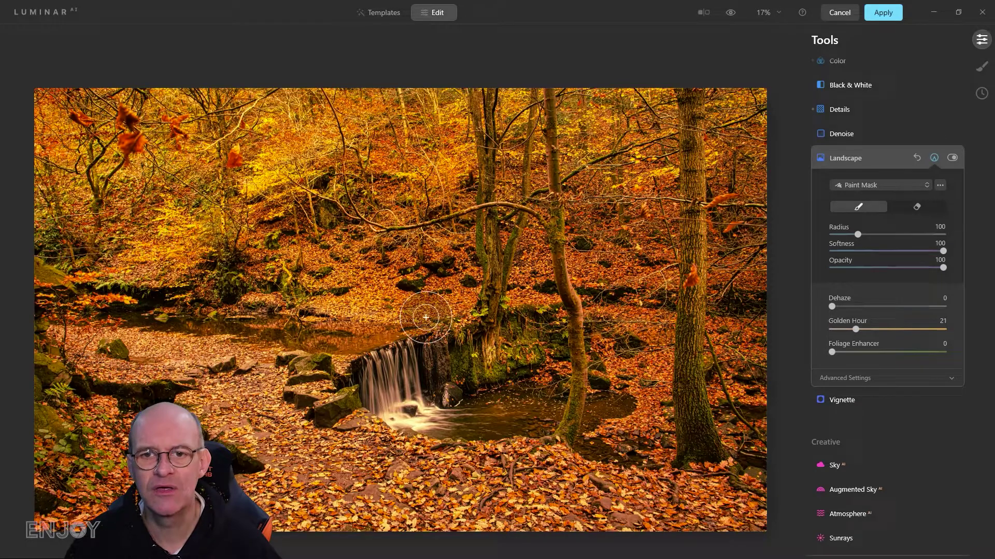
pyautogui.moveTo(114, 362)
pyautogui.mouseDown()
pyautogui.moveTo(262, 411)
pyautogui.moveTo(468, 499)
pyautogui.moveTo(748, 533)
pyautogui.moveTo(355, 540)
pyautogui.moveTo(367, 515)
pyautogui.moveTo(290, 474)
pyautogui.mouseUp()
pyautogui.moveTo(662, 415)
pyautogui.mouseDown()
pyautogui.moveTo(652, 219)
pyautogui.moveTo(677, 317)
pyautogui.mouseUp()
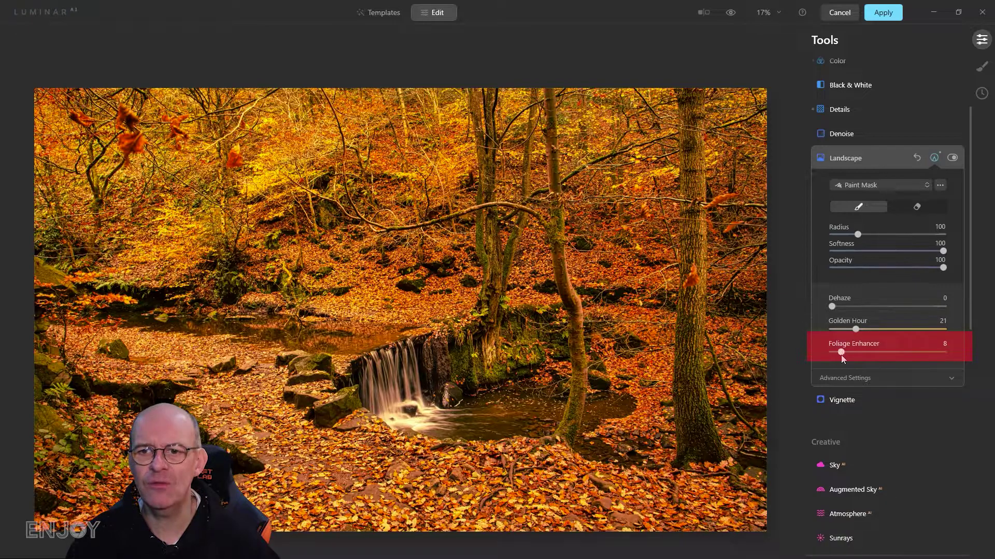
# Set Foliage Enhancer to 15 and extend the mask over more of the woodland on the left.
pyautogui.moveTo(832, 353); pyautogui.dragTo(844, 355)
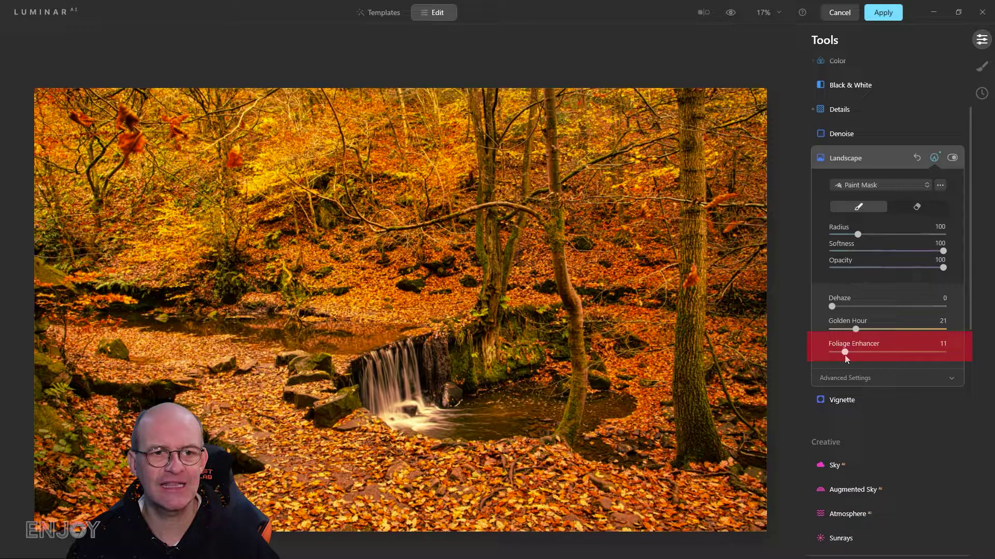
pyautogui.moveTo(849, 355); pyautogui.dragTo(849, 355)
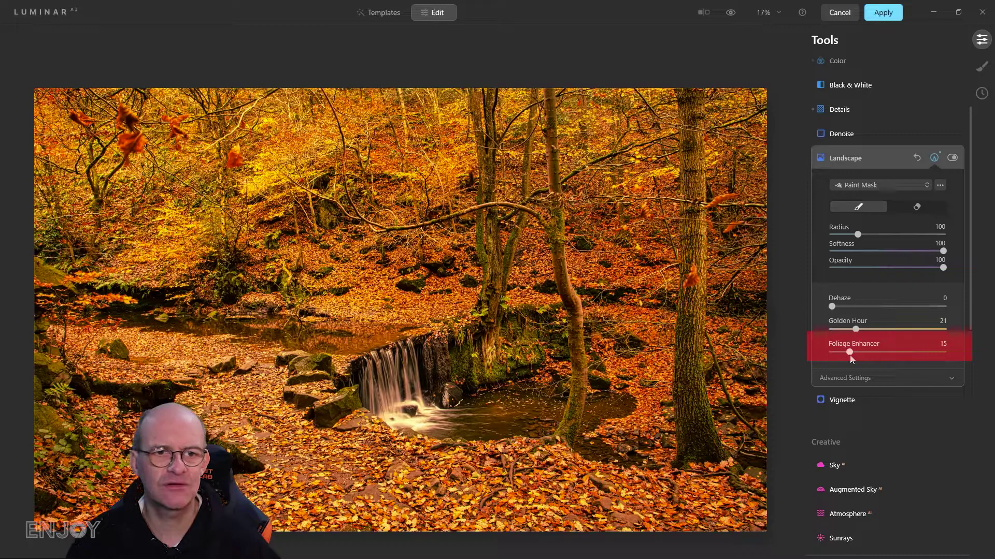
pyautogui.moveTo(72, 320)
pyautogui.mouseDown()
pyautogui.moveTo(78, 461)
pyautogui.moveTo(107, 462)
pyautogui.moveTo(127, 345)
pyautogui.mouseUp()
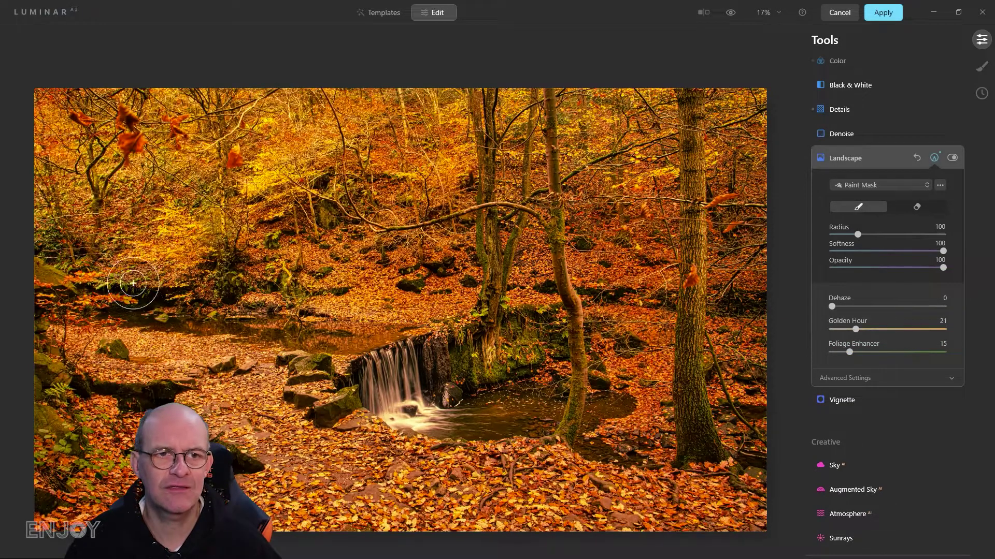
pyautogui.moveTo(155, 288); pyautogui.dragTo(94, 246)
pyautogui.moveTo(267, 283); pyautogui.dragTo(327, 303)
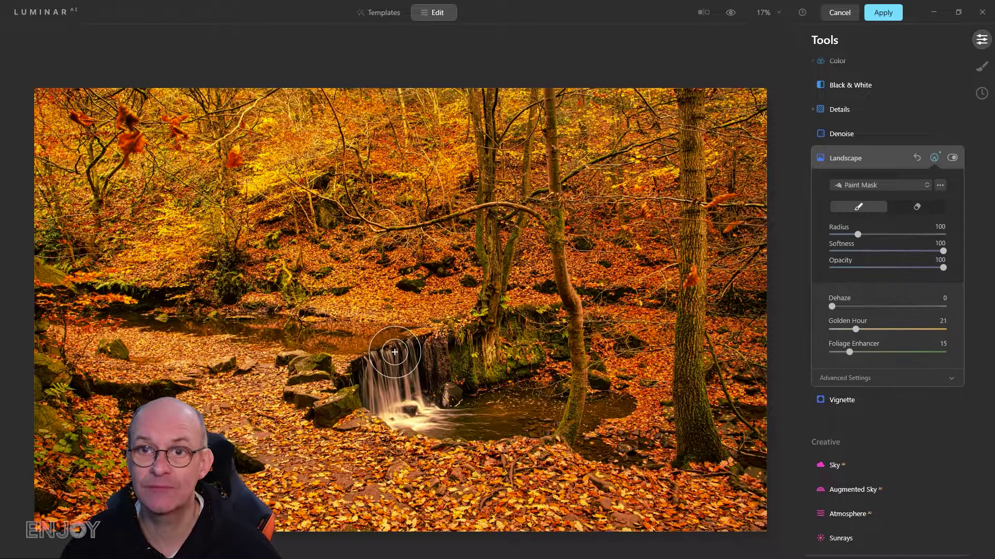
# Add a Vignette, trying Amount -100 before settling on -53.
pyautogui.click(842, 400)
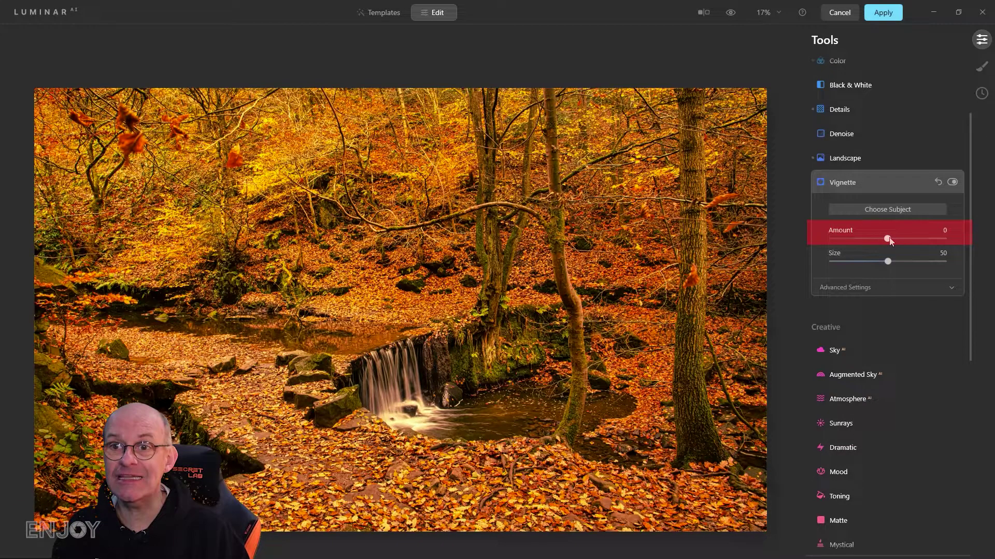
pyautogui.moveTo(888, 239); pyautogui.dragTo(768, 244)
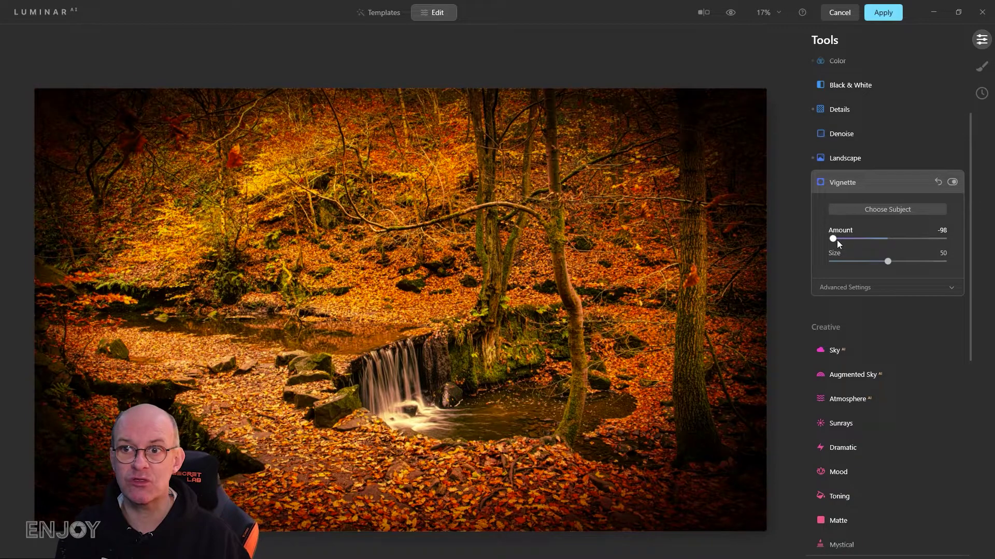
pyautogui.moveTo(837, 240); pyautogui.dragTo(859, 245)
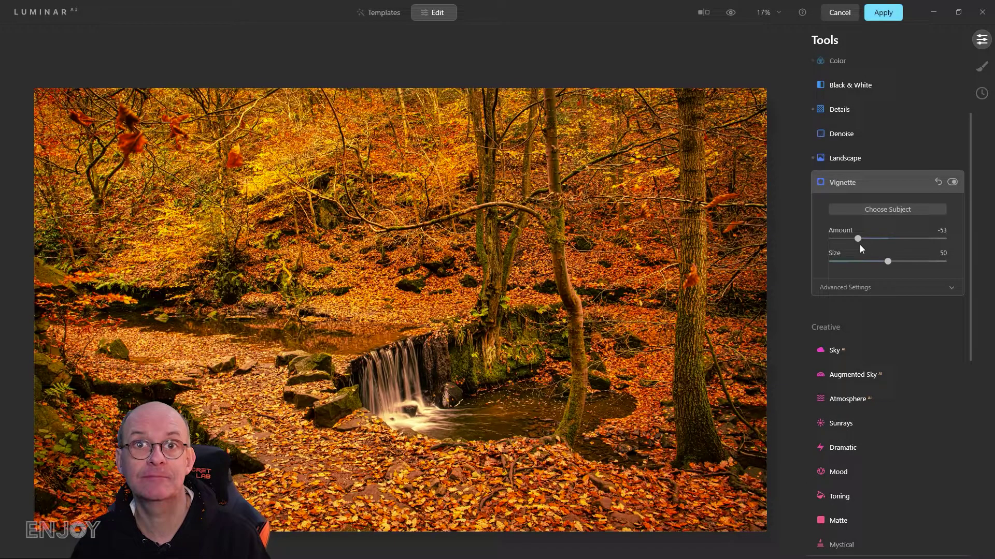
# Open the Mystical effect and set its Amount to 39 after testing full strength.
pyautogui.scroll(-3, 860, 249)
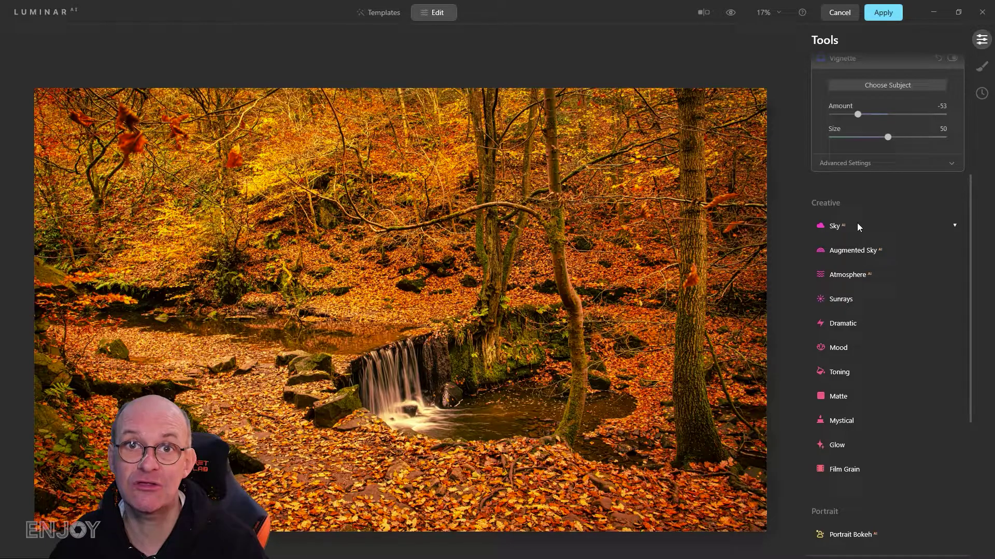
pyautogui.click(841, 420)
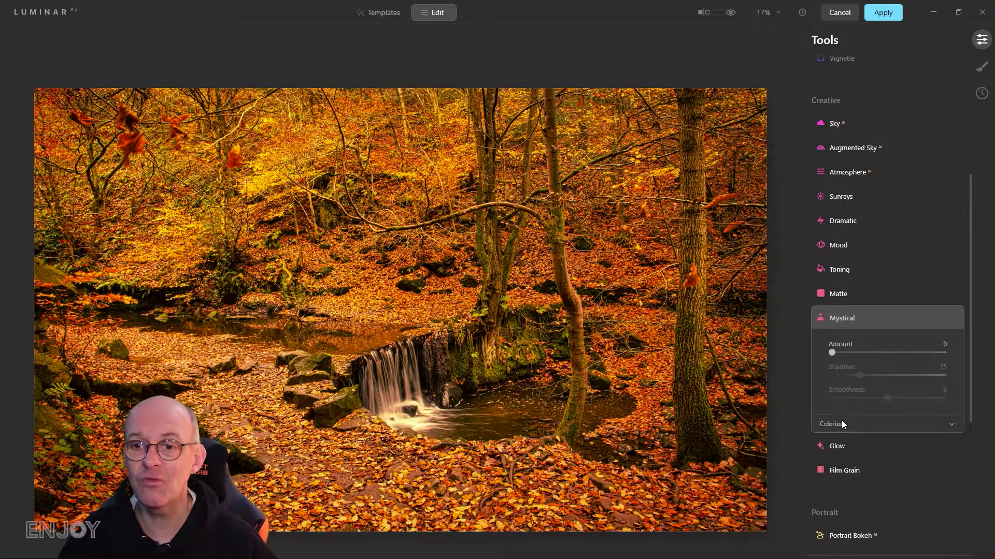
pyautogui.moveTo(832, 353); pyautogui.dragTo(993, 361)
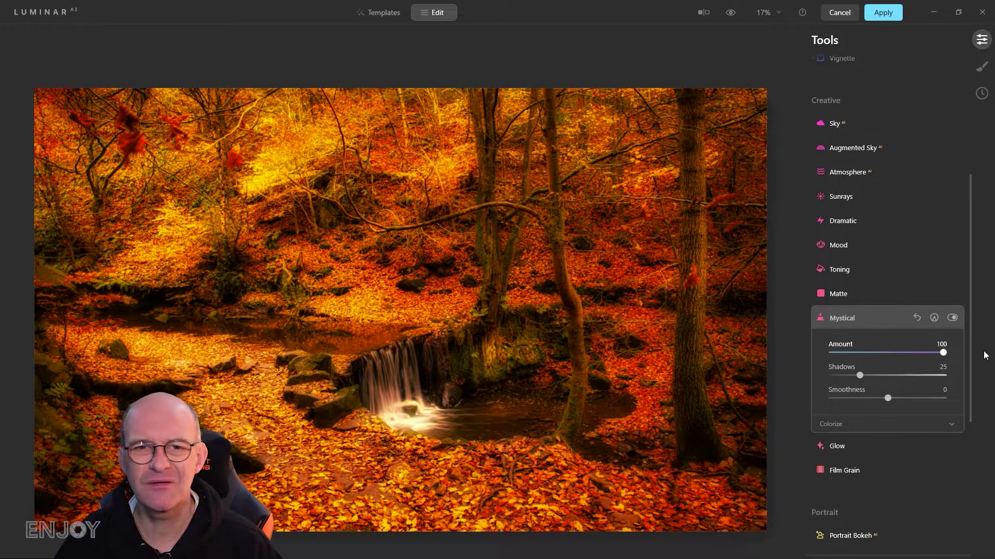
pyautogui.moveTo(942, 353); pyautogui.dragTo(884, 353)
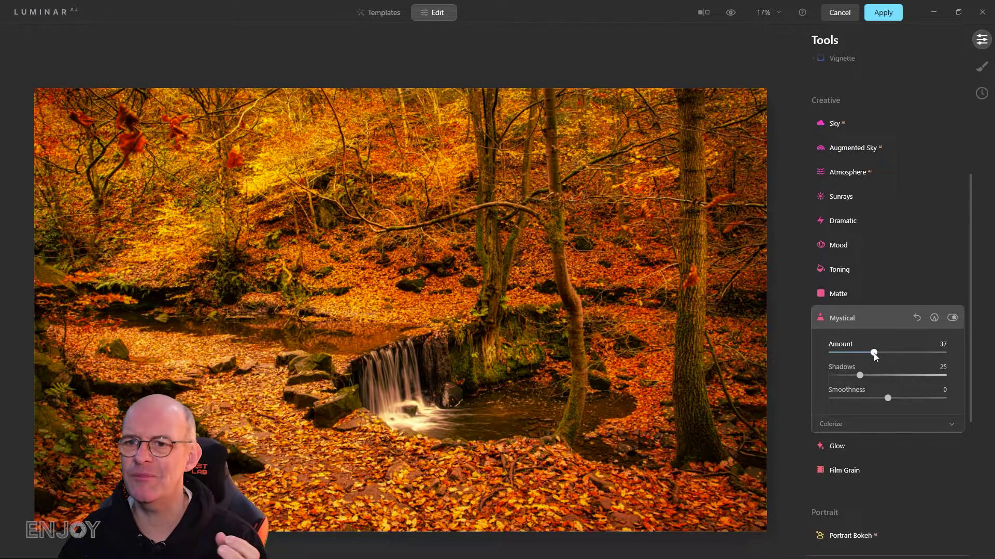
pyautogui.moveTo(873, 353); pyautogui.dragTo(876, 353)
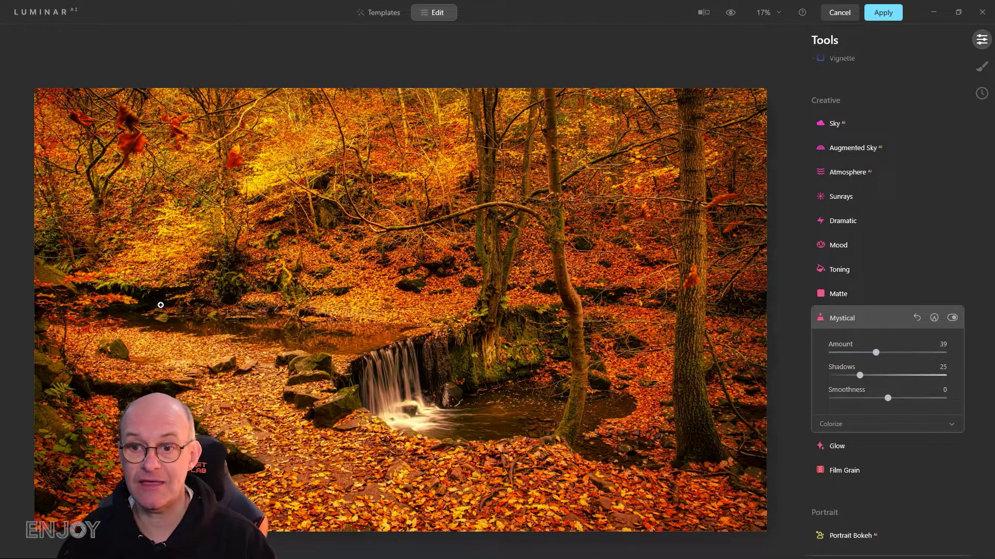
# Set the Soft Focus glow Amount to 12, then toggle it off and on to compare.
pyautogui.click(844, 447)
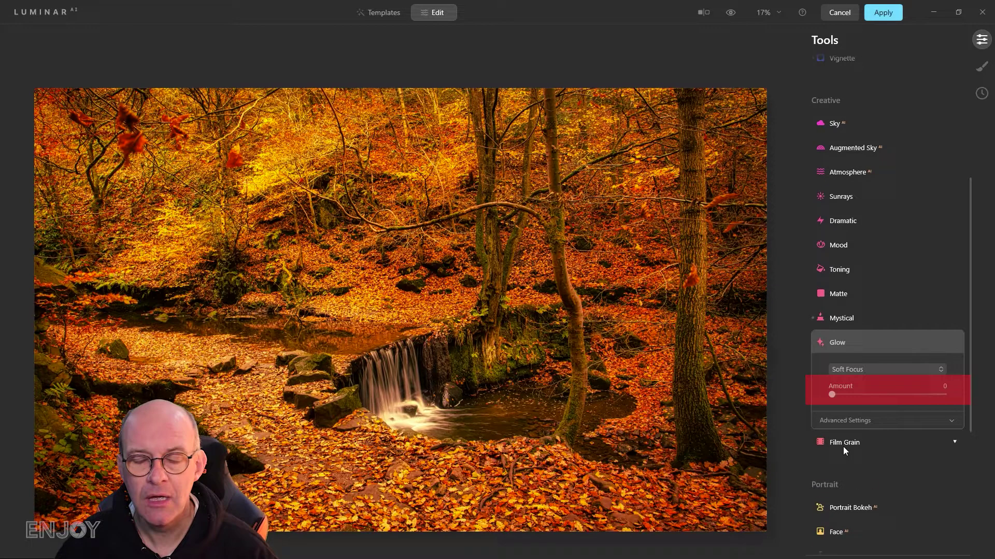
pyautogui.click(835, 396)
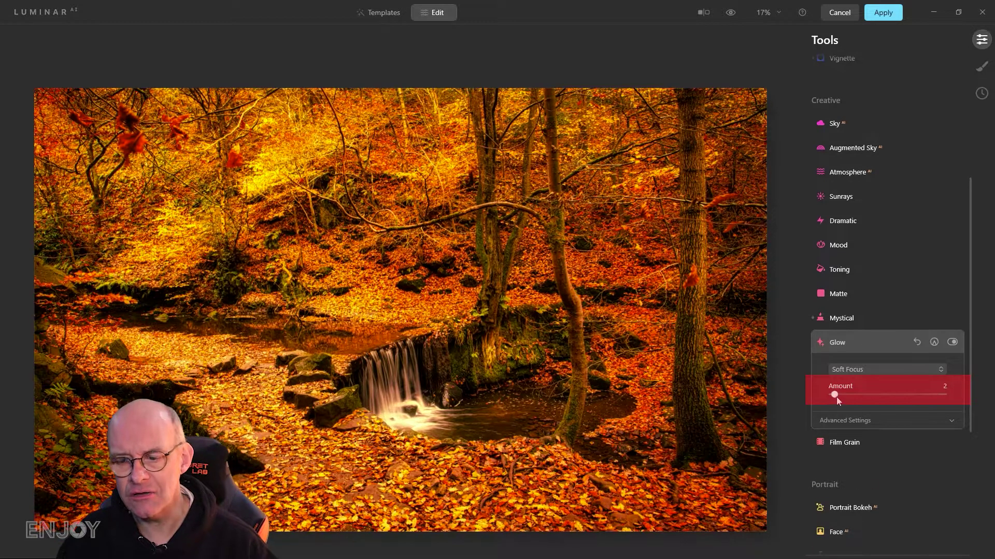
pyautogui.moveTo(837, 397); pyautogui.dragTo(970, 411)
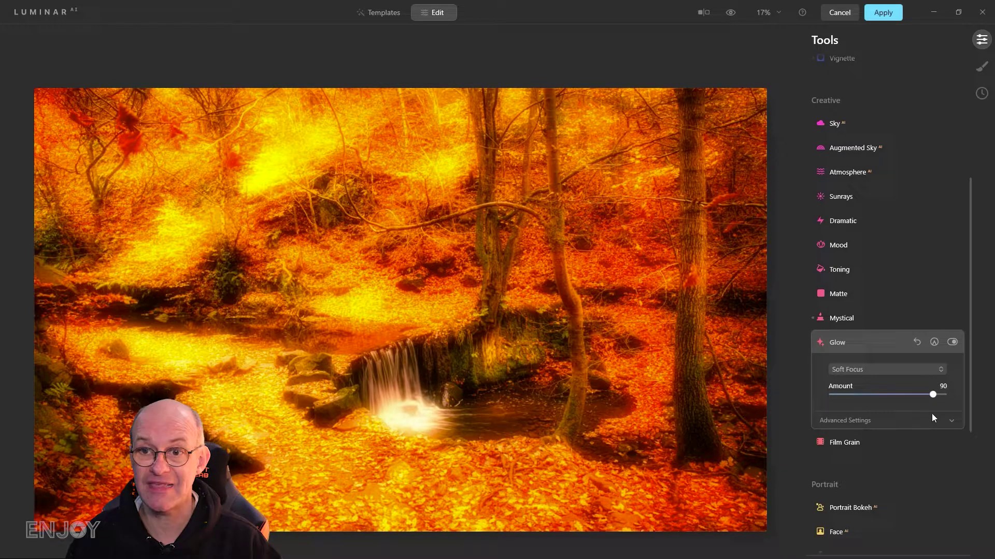
pyautogui.moveTo(931, 414); pyautogui.dragTo(855, 419)
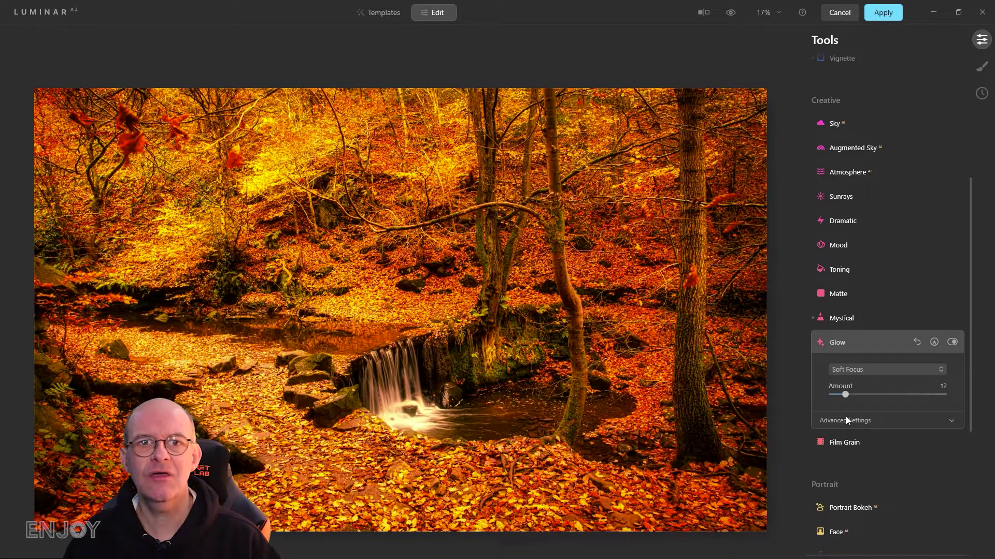
pyautogui.click(953, 343)
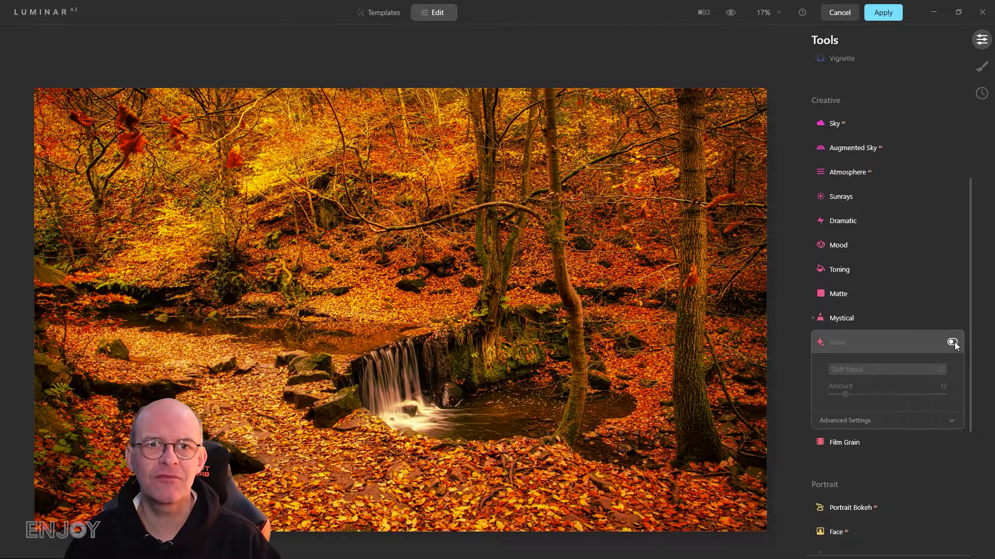
pyautogui.click(953, 342)
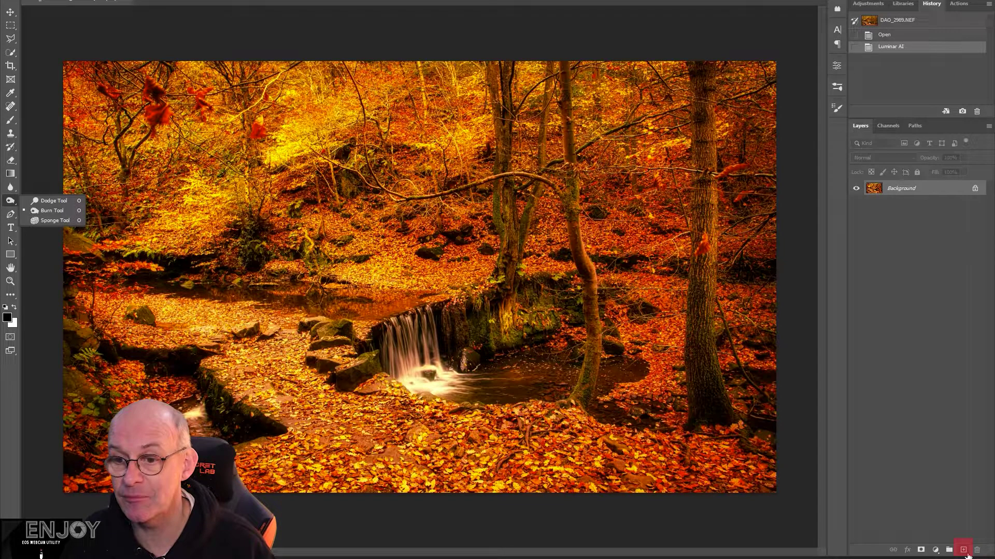
# Add Layer 1 above the Background in Overlay mode, filled with neutral 50% gray.
pyautogui.keyDown('alt'); pyautogui.click(963, 550); pyautogui.keyUp('alt')
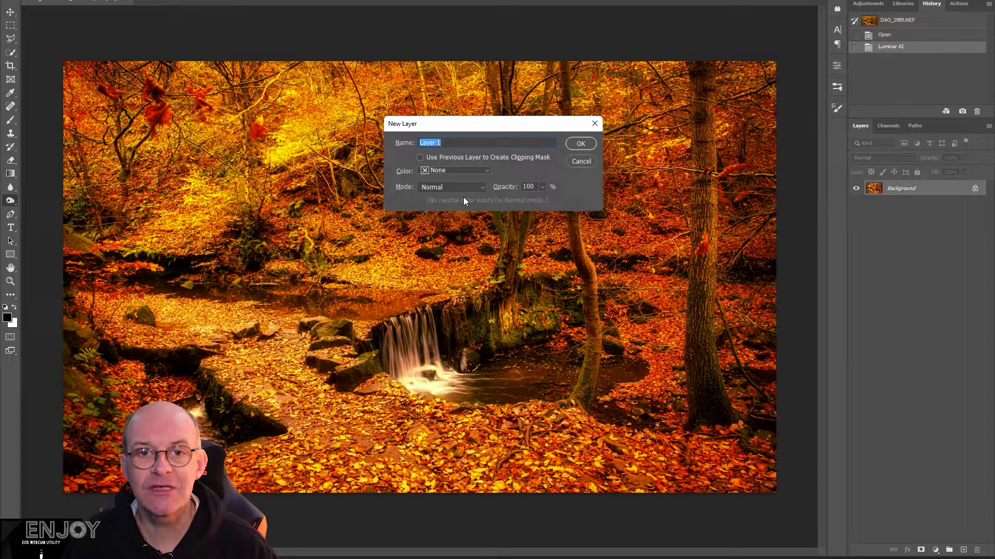
pyautogui.click(452, 186)
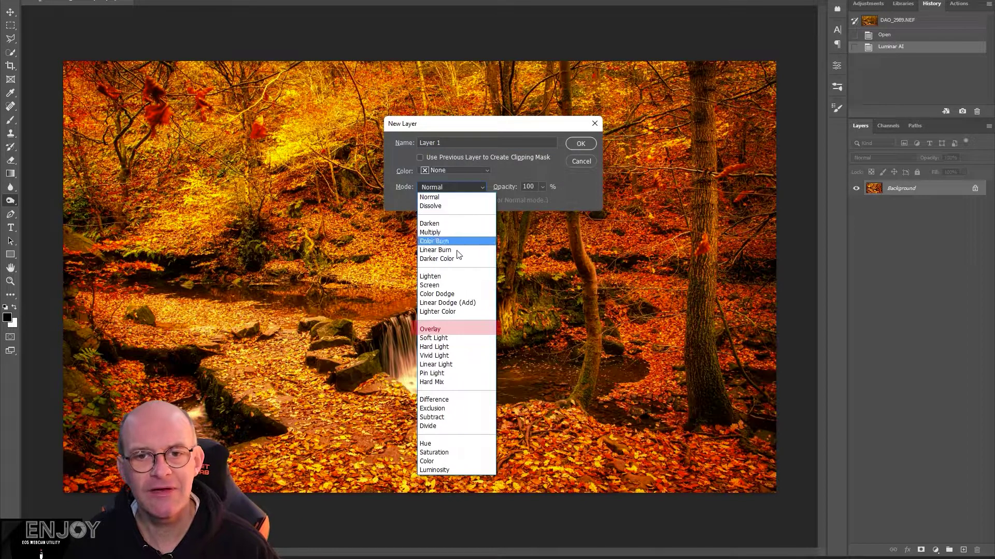
pyautogui.click(435, 331)
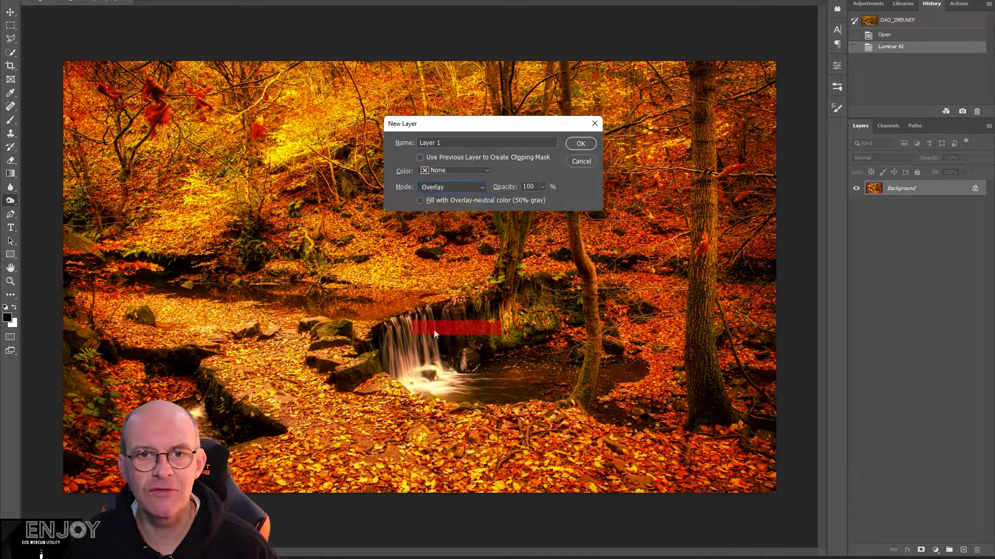
pyautogui.click(420, 201)
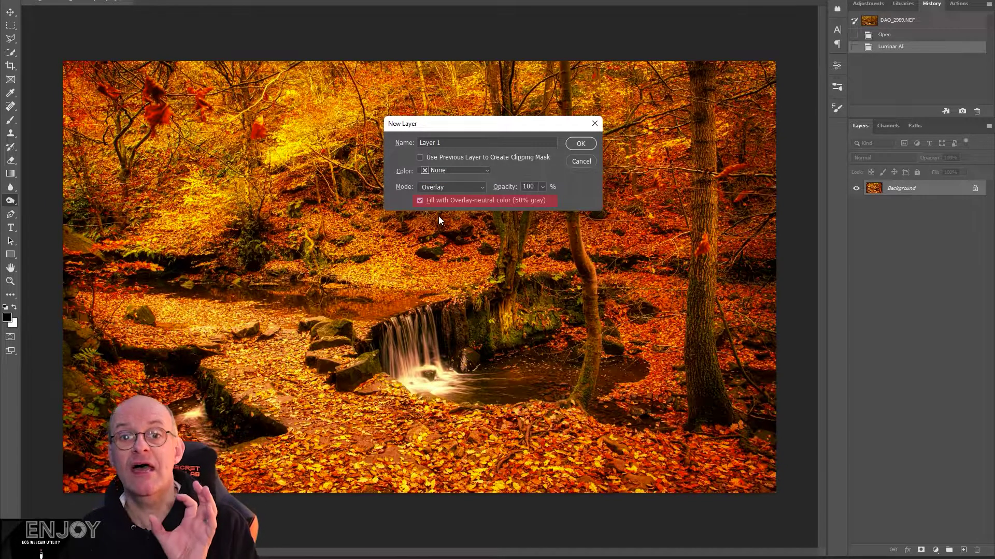
pyautogui.click(580, 144)
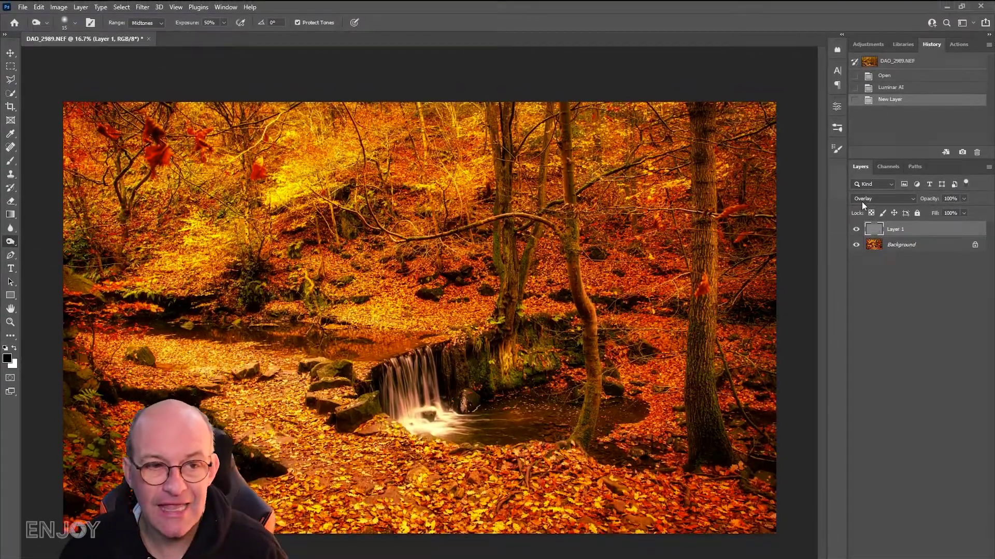
# With the Brush in white, test-brighten the waterfall base, undo it, and set opacity to 10%.
pyautogui.press('b')
pyautogui.press('x')
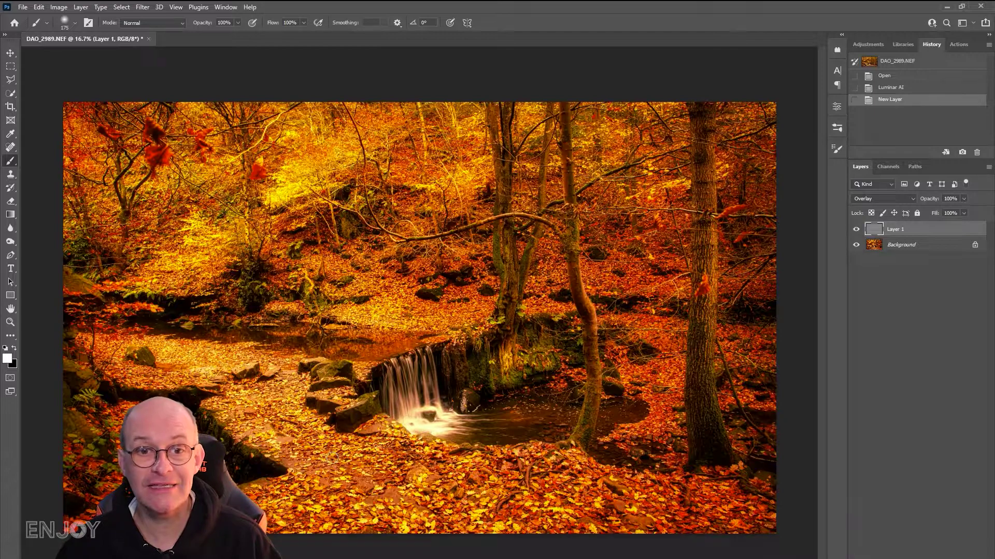
pyautogui.moveTo(410, 466)
pyautogui.mouseDown()
pyautogui.moveTo(373, 430)
pyautogui.moveTo(492, 466)
pyautogui.moveTo(414, 458)
pyautogui.moveTo(428, 475)
pyautogui.moveTo(290, 438)
pyautogui.moveTo(321, 430)
pyautogui.moveTo(264, 401)
pyautogui.moveTo(330, 423)
pyautogui.mouseUp()
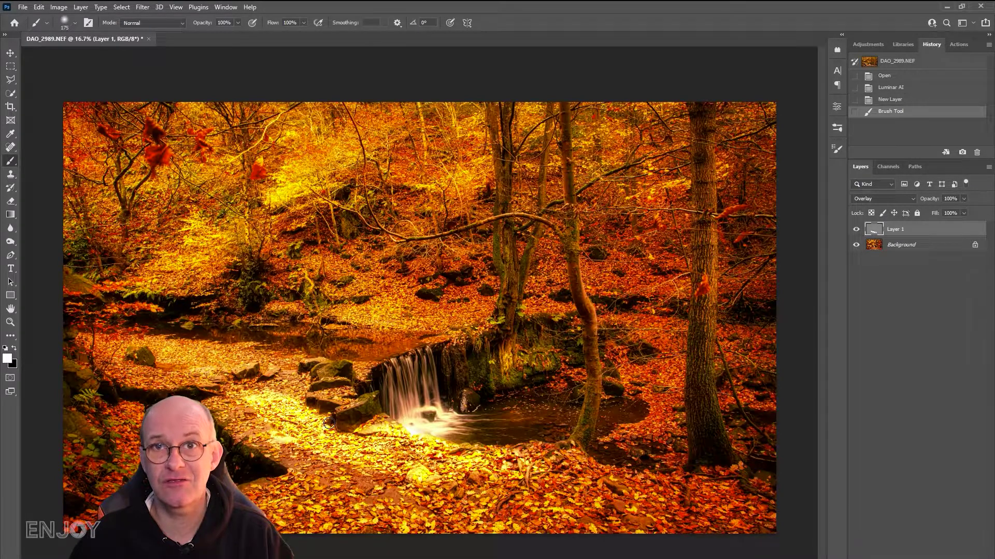
pyautogui.hotkey('ctrl', 'z')
pyautogui.press('1')
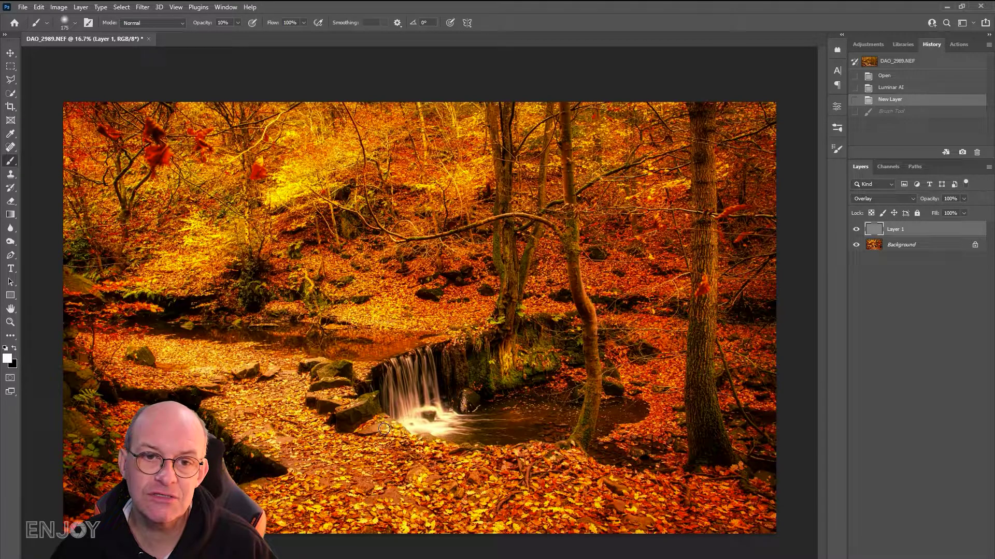
# Paint 10% white over the rocks beside and left of the waterfall, then toggle Layer 1's visibility to compare.
pyautogui.moveTo(384, 429)
pyautogui.mouseDown()
pyautogui.moveTo(350, 418)
pyautogui.moveTo(359, 411)
pyautogui.moveTo(334, 399)
pyautogui.moveTo(380, 407)
pyautogui.moveTo(375, 417)
pyautogui.moveTo(399, 426)
pyautogui.moveTo(381, 421)
pyautogui.mouseUp()
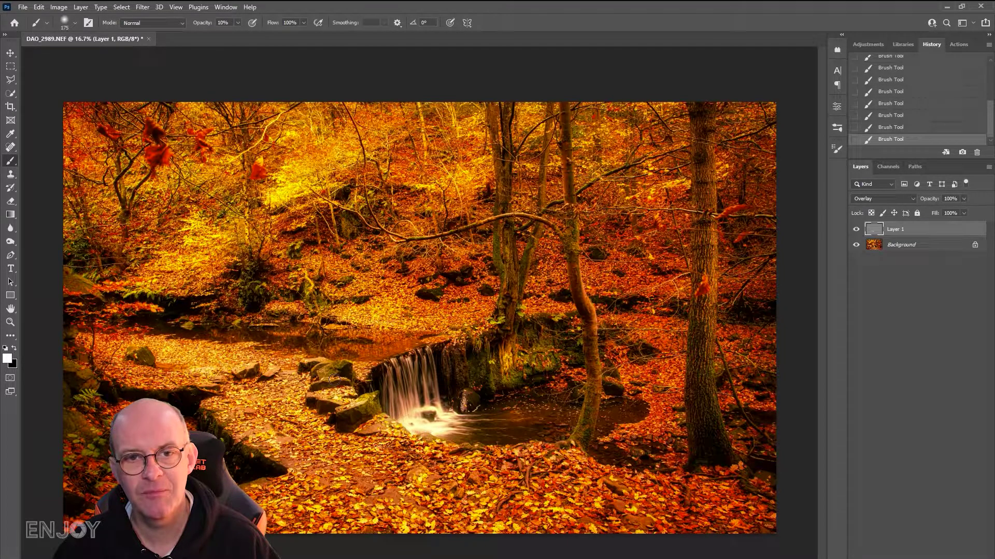
pyautogui.moveTo(334, 380)
pyautogui.mouseDown()
pyautogui.moveTo(343, 375)
pyautogui.moveTo(330, 377)
pyautogui.mouseUp()
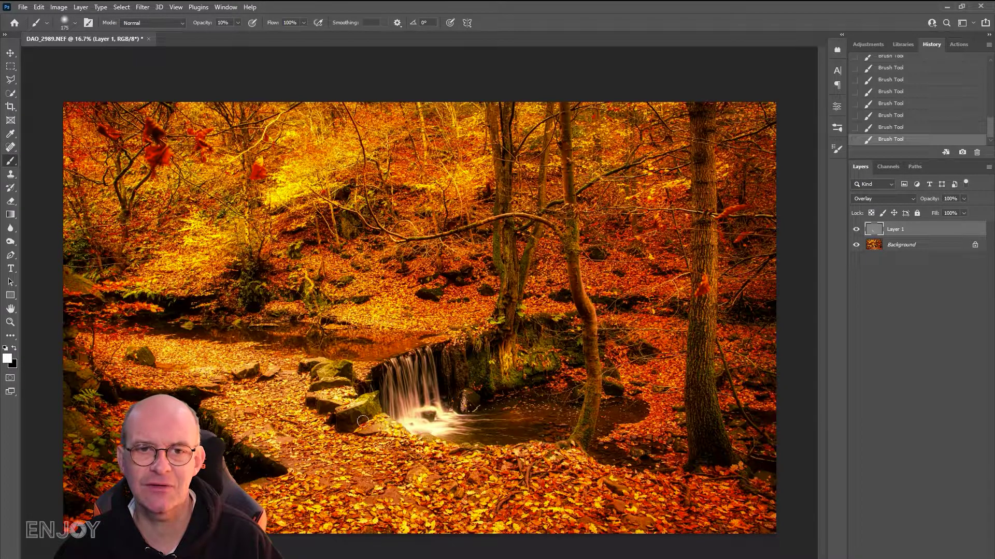
pyautogui.click(857, 231)
pyautogui.click(858, 231)
pyautogui.click(858, 231)
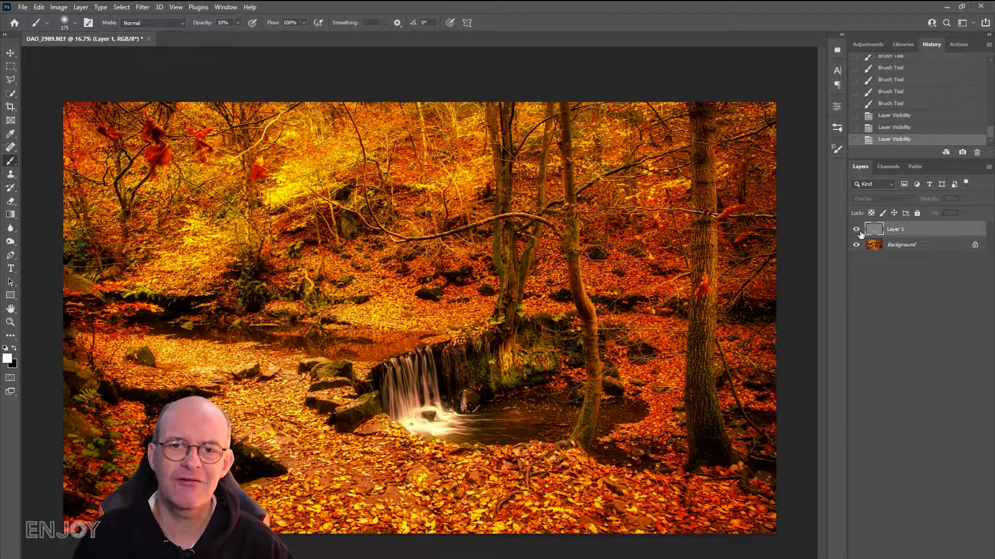
pyautogui.click(858, 231)
pyautogui.click(857, 231)
pyautogui.click(858, 231)
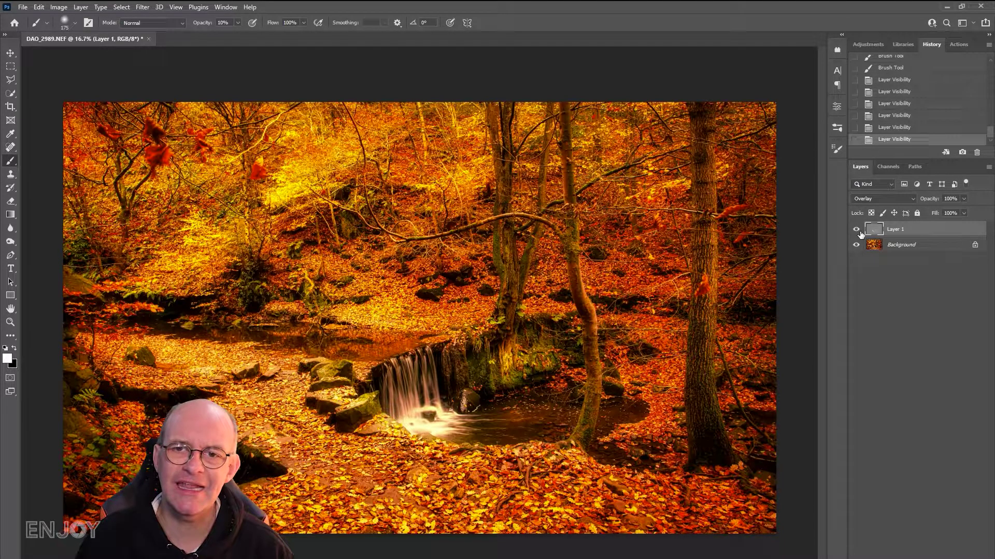
pyautogui.click(857, 231)
pyautogui.click(858, 231)
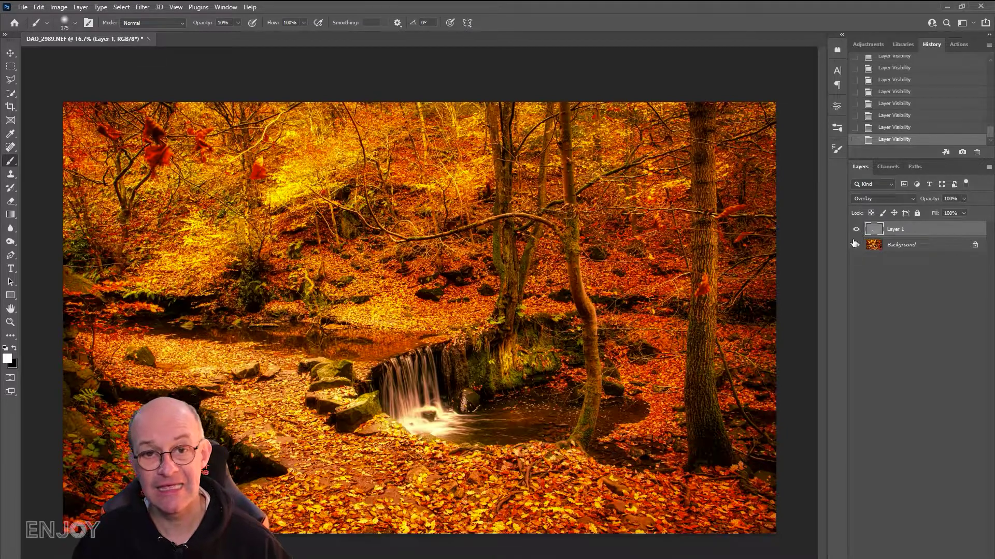